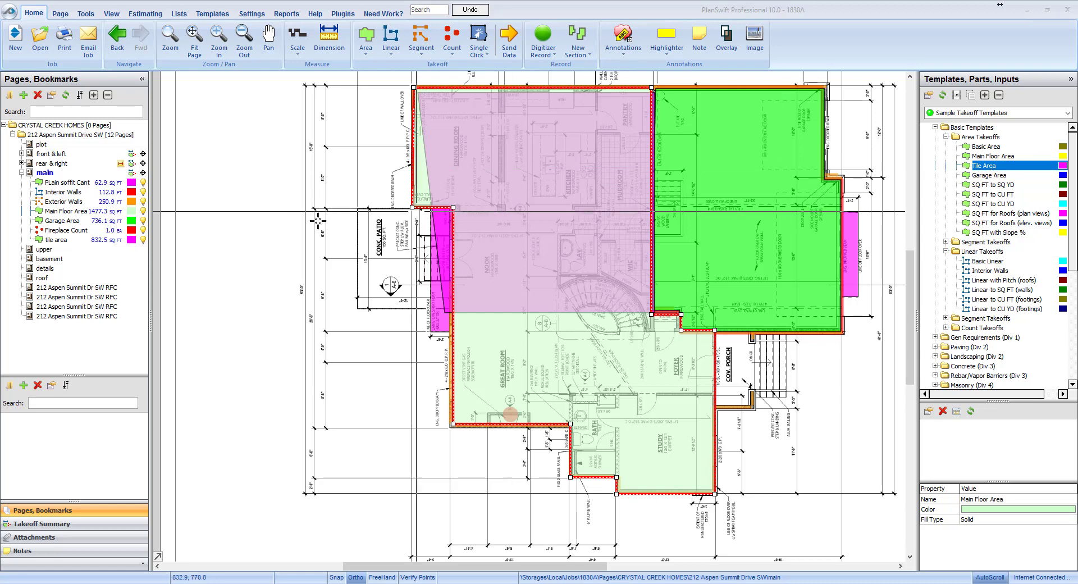
- Check the measurements of the Main Floor Area takeoff on the main page, and switch to Precision Builder
click(72, 212)
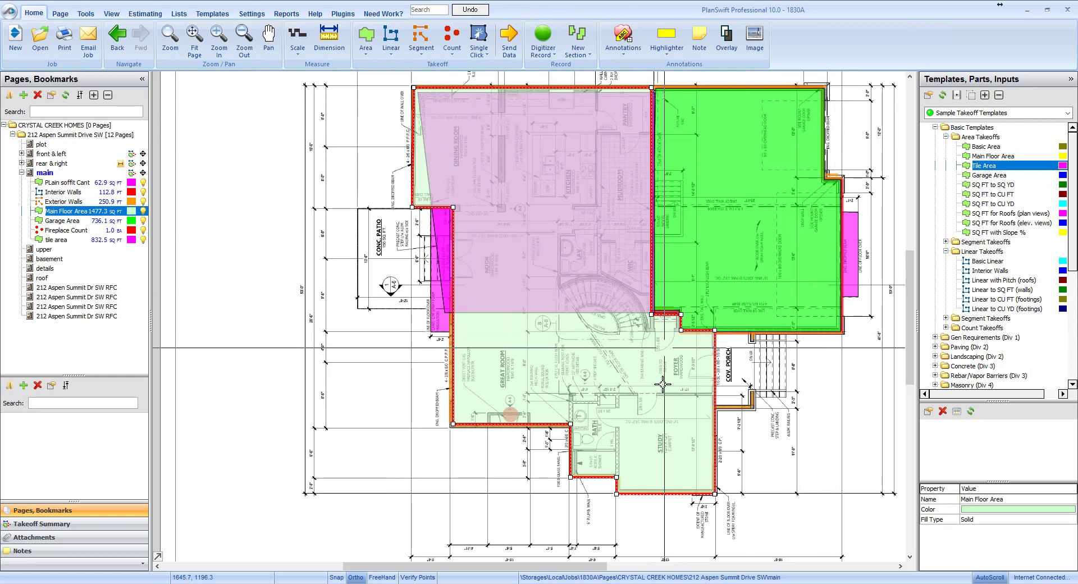
mouse_move(549, 233)
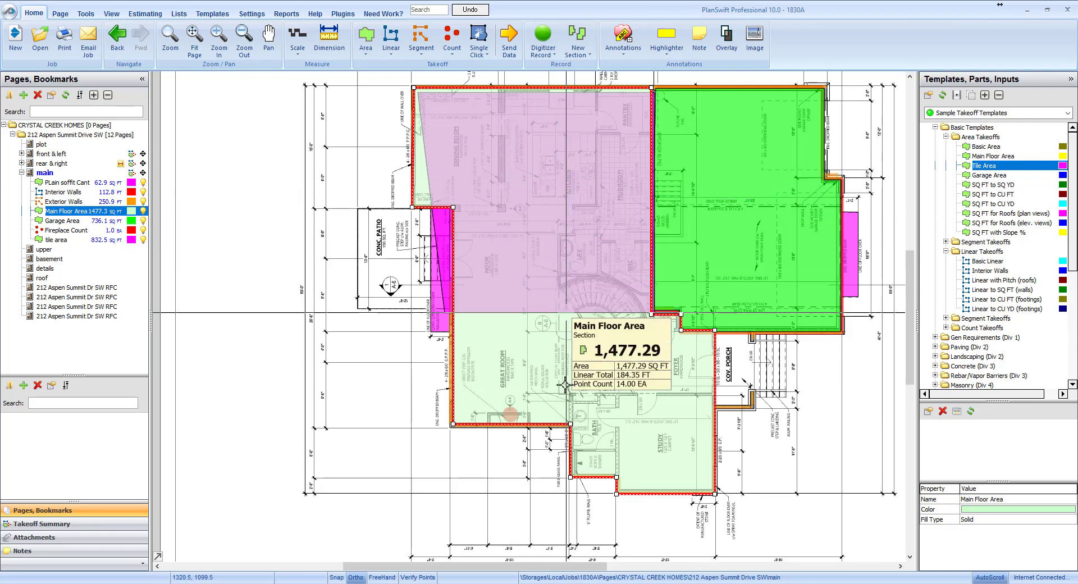
click(483, 583)
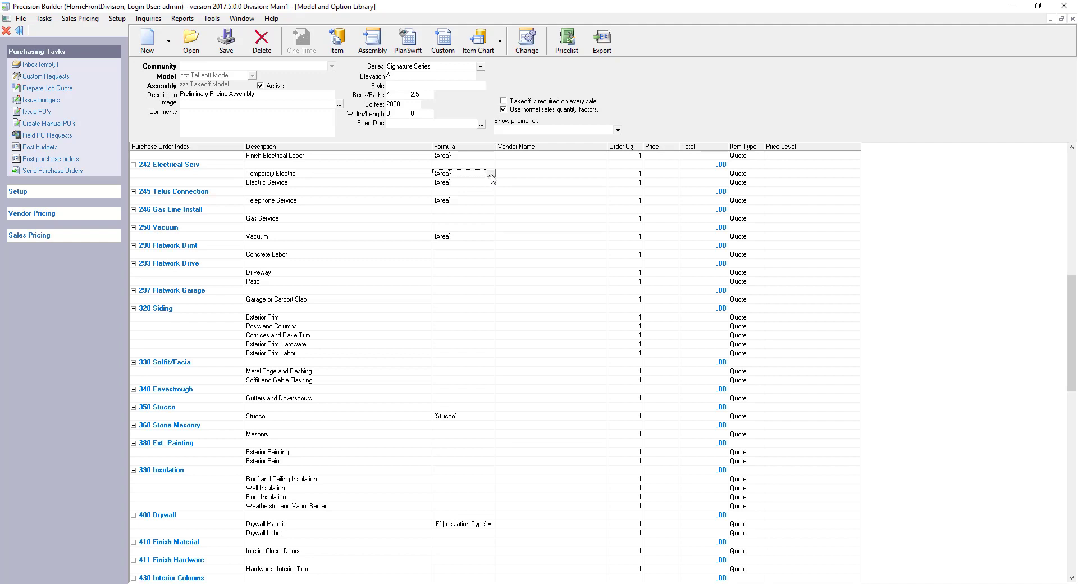
- Open the Main Floor Area variable for editing from the Temporary Electric item's formula
click(492, 174)
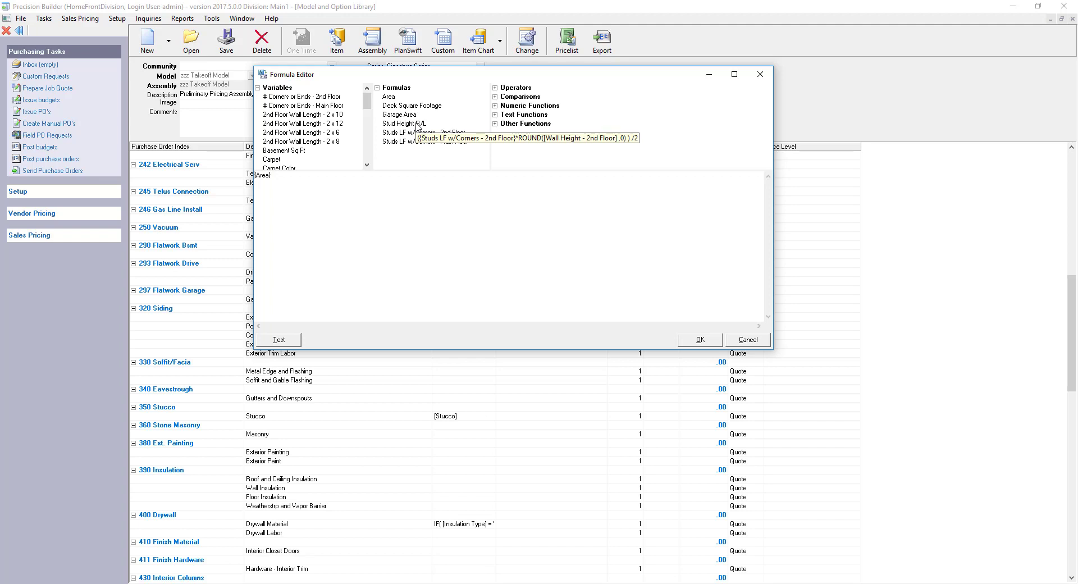
click(313, 134)
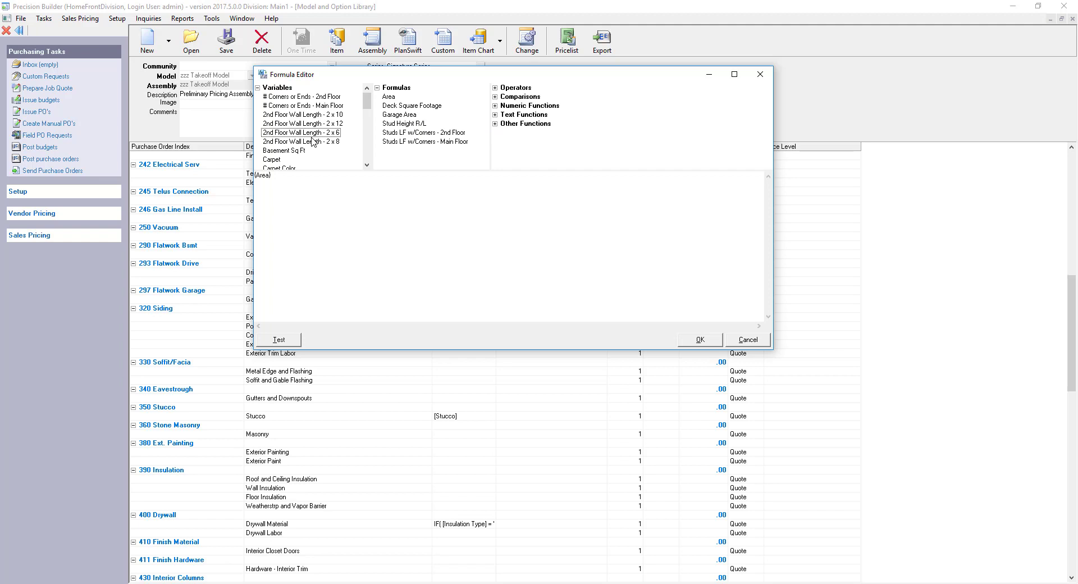
text(main)
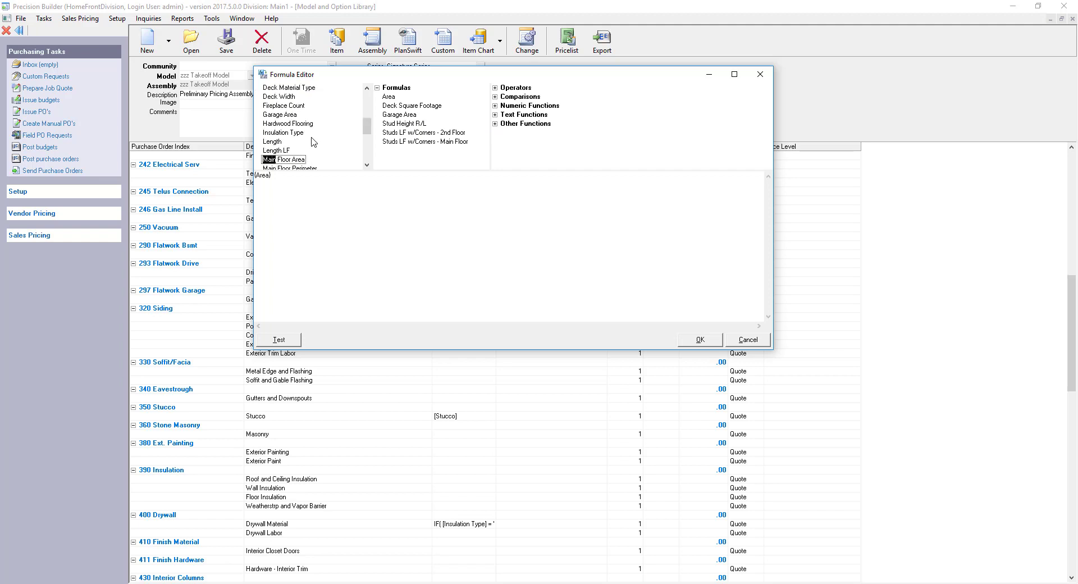
scroll(311, 137, down, 1)
click(289, 144)
click(287, 134)
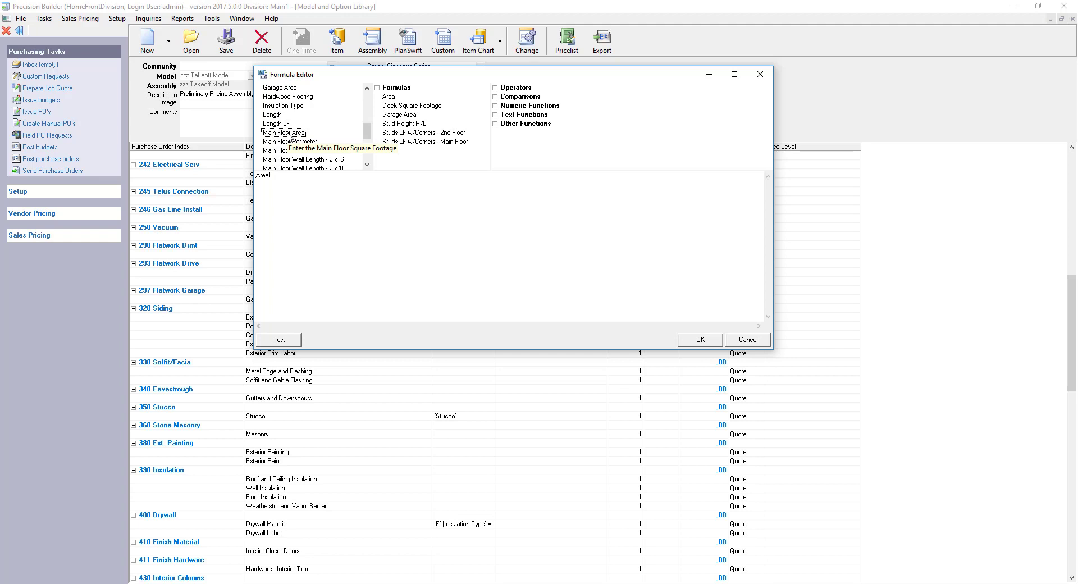
right_click(288, 136)
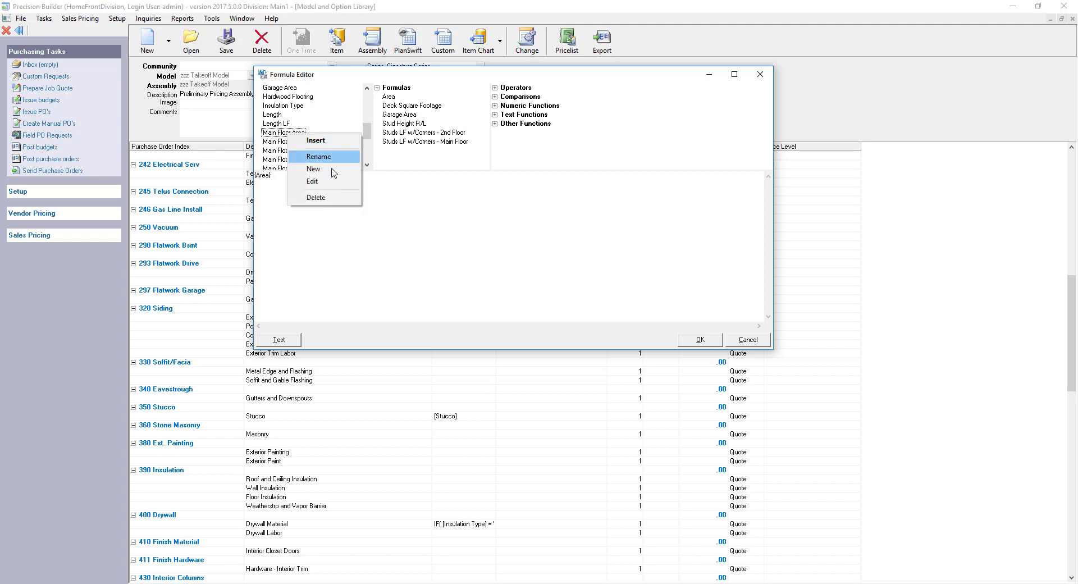
click(318, 182)
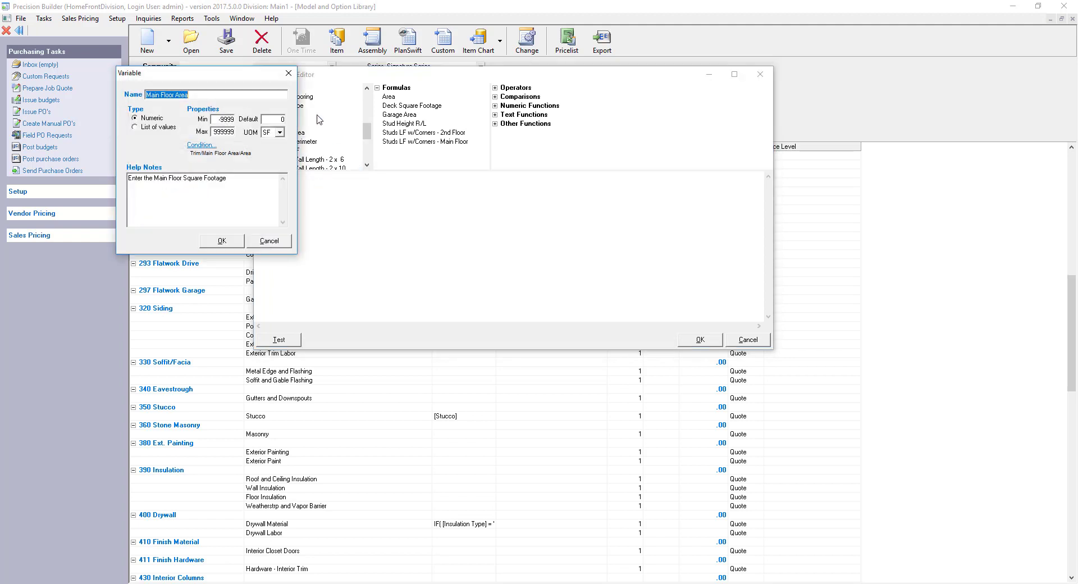
- Open the variable's PlanSwift condition list and show it as Variables and Takeoff Data
click(204, 146)
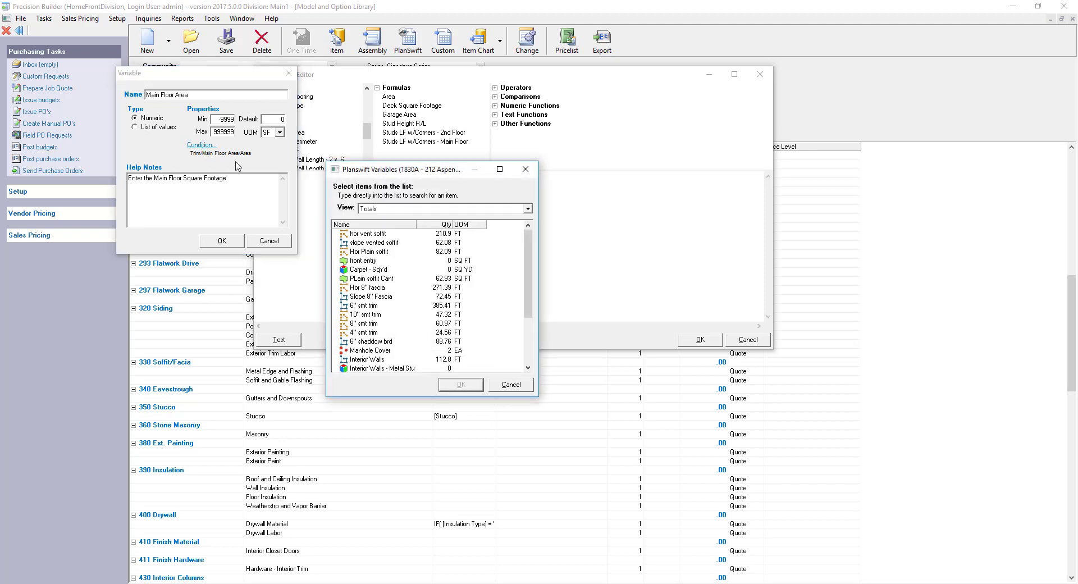
click(394, 211)
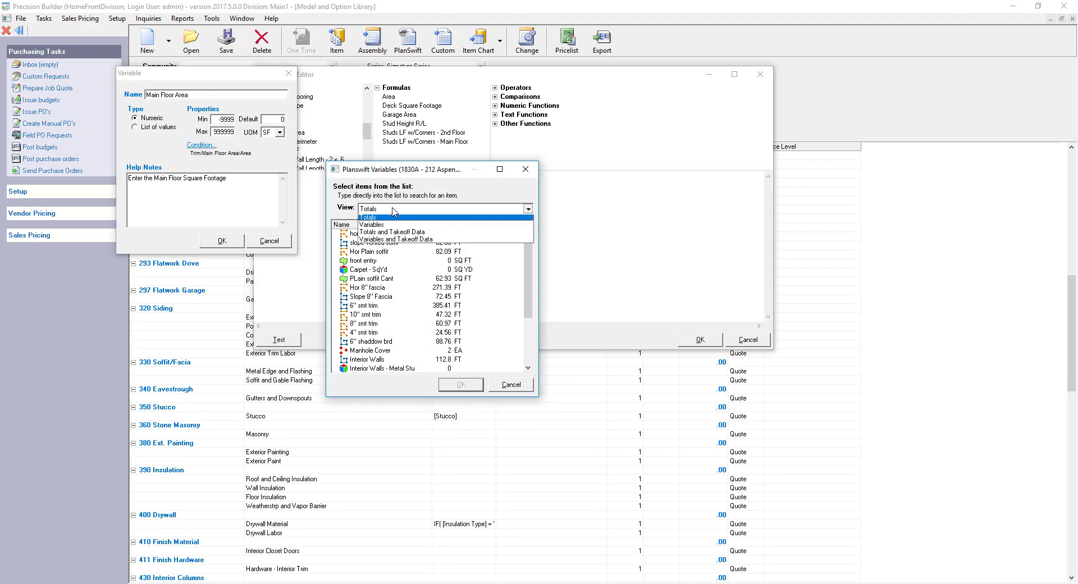
click(407, 240)
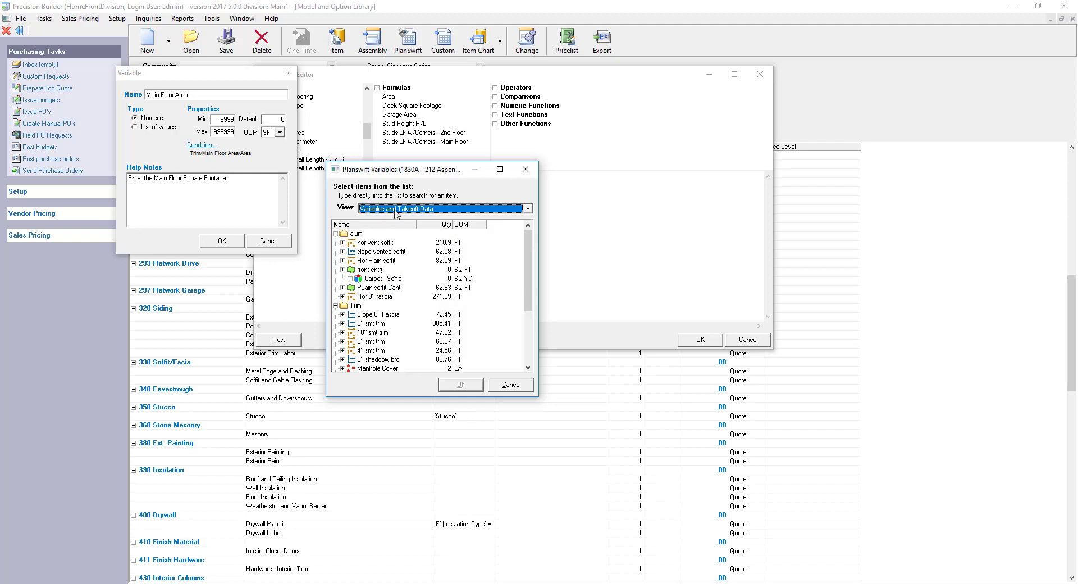
- Link the variable to the Area quantity of the Main Floor Area takeoff, save it, and leave the item's formula unchanged
scroll(376, 318, down, 4)
click(380, 323)
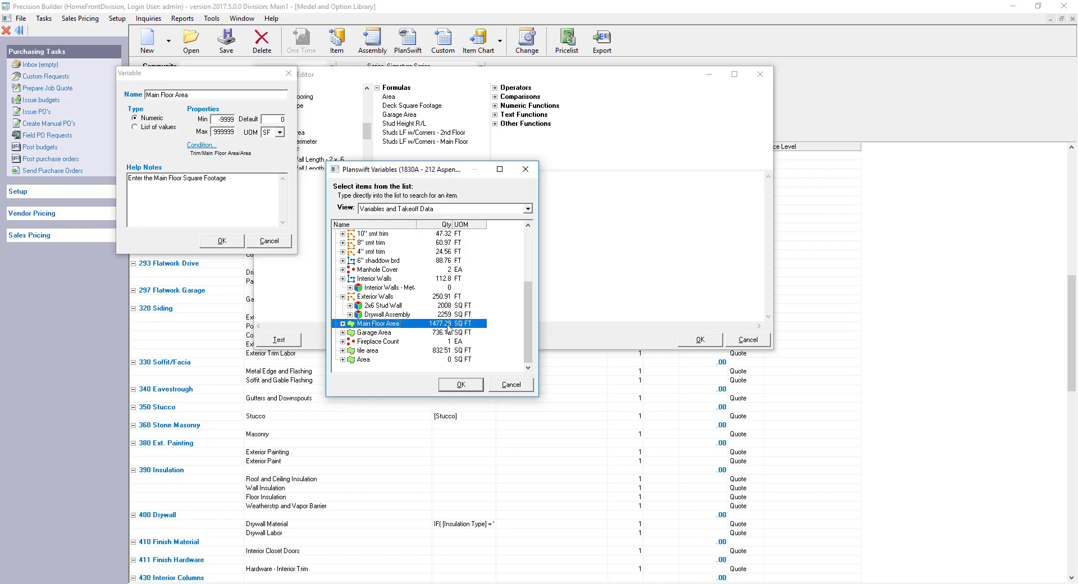
click(342, 323)
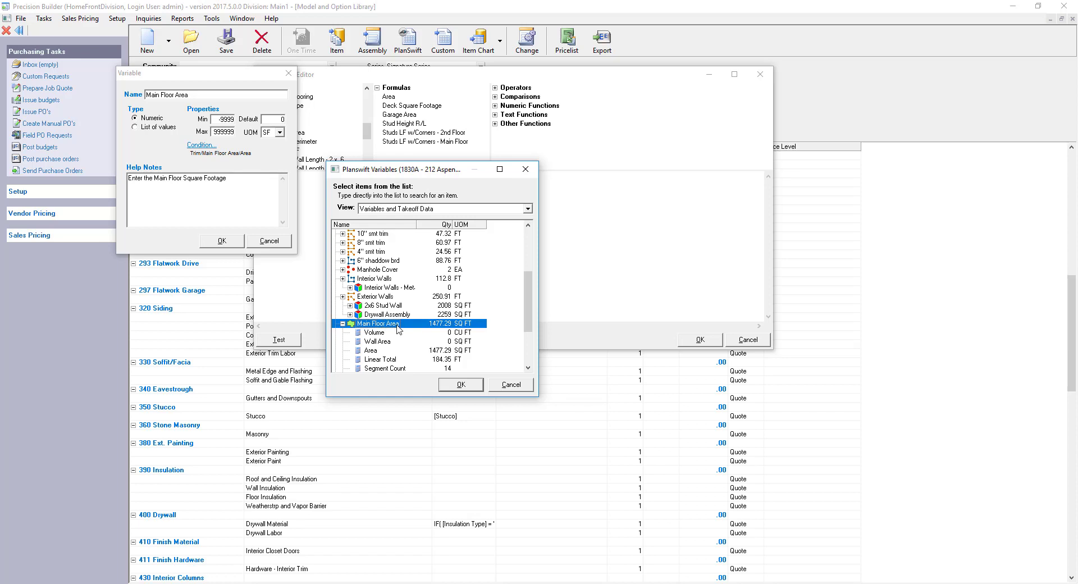
scroll(423, 332, down, 1)
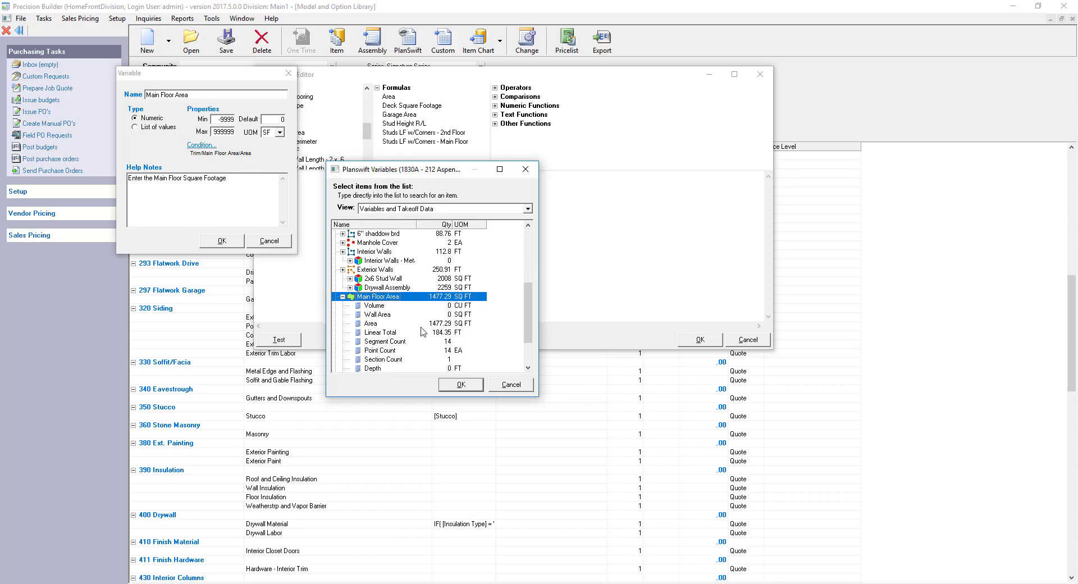
click(379, 333)
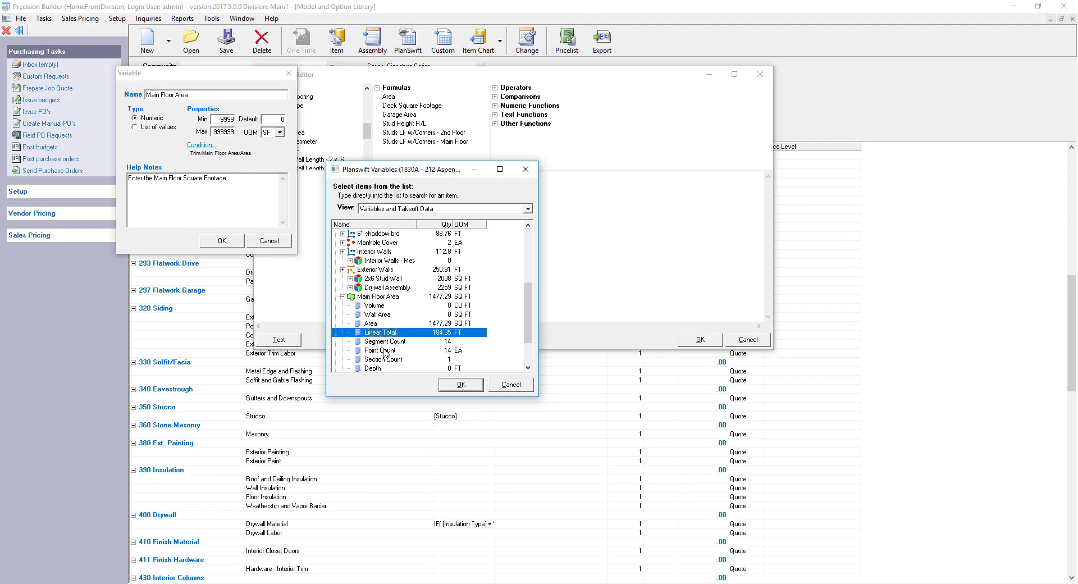
click(378, 306)
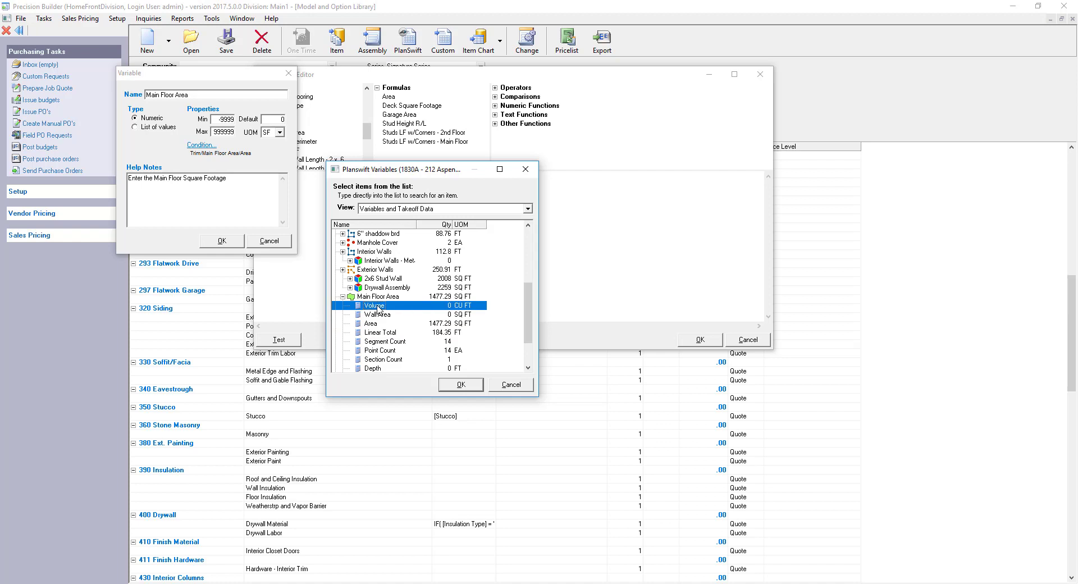
click(378, 324)
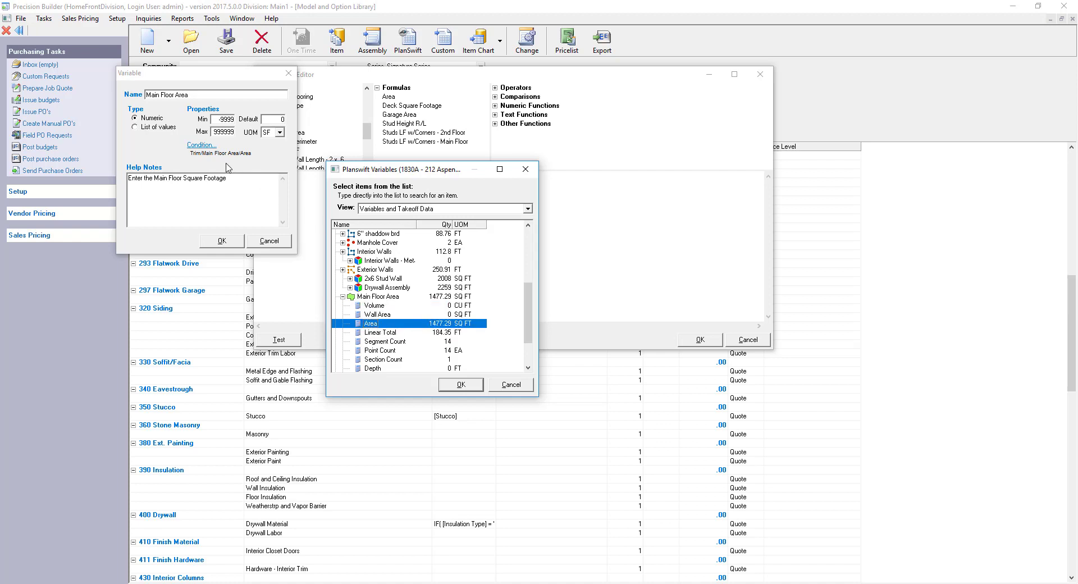
click(461, 385)
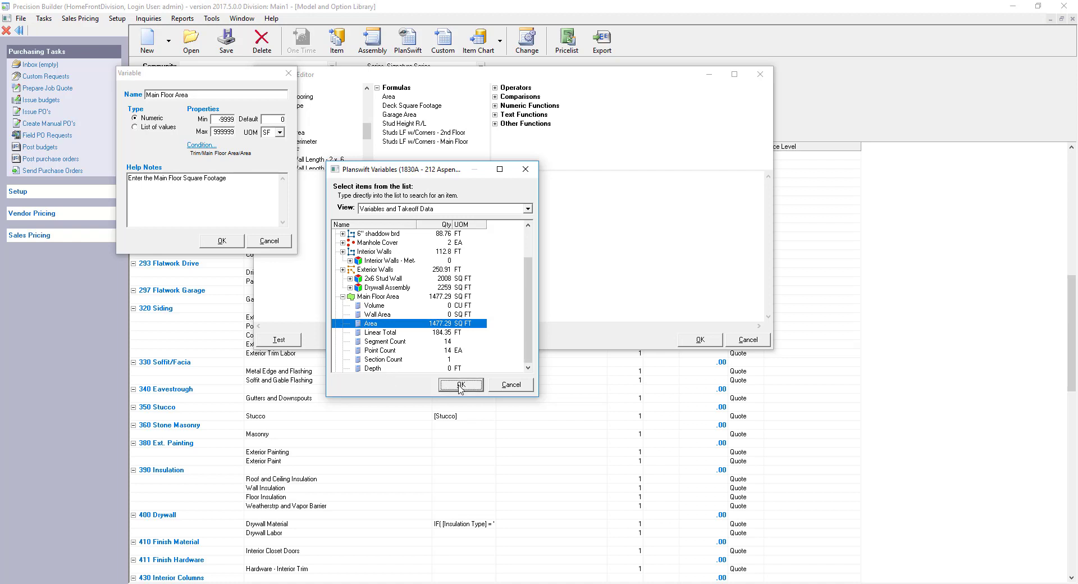
click(222, 241)
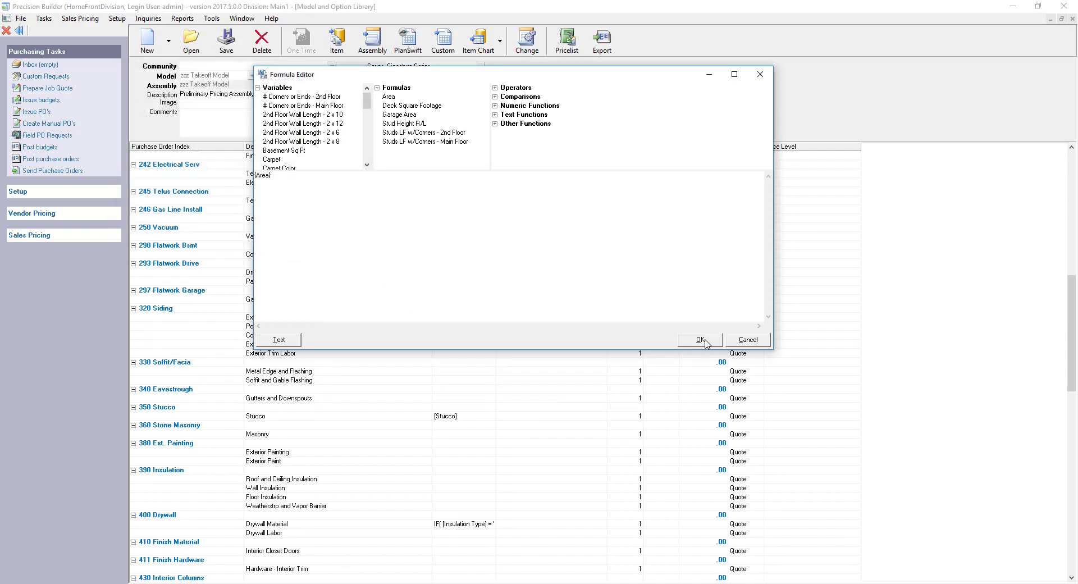
click(748, 339)
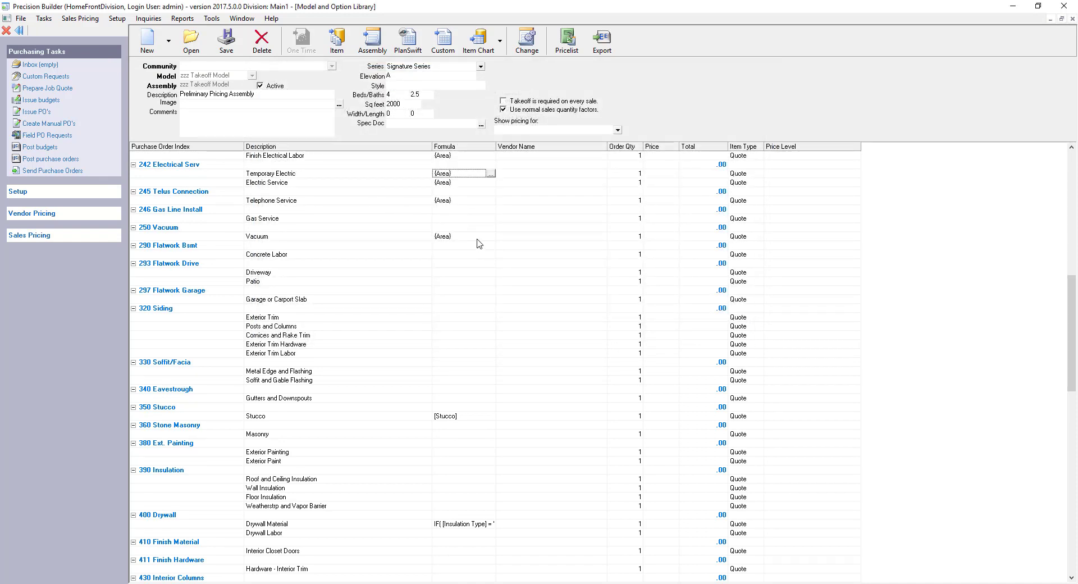
- Select the non-regional zzz Takeoff Model - Preliminary Pricing Assembly for adding and look over its variable inputs
click(373, 40)
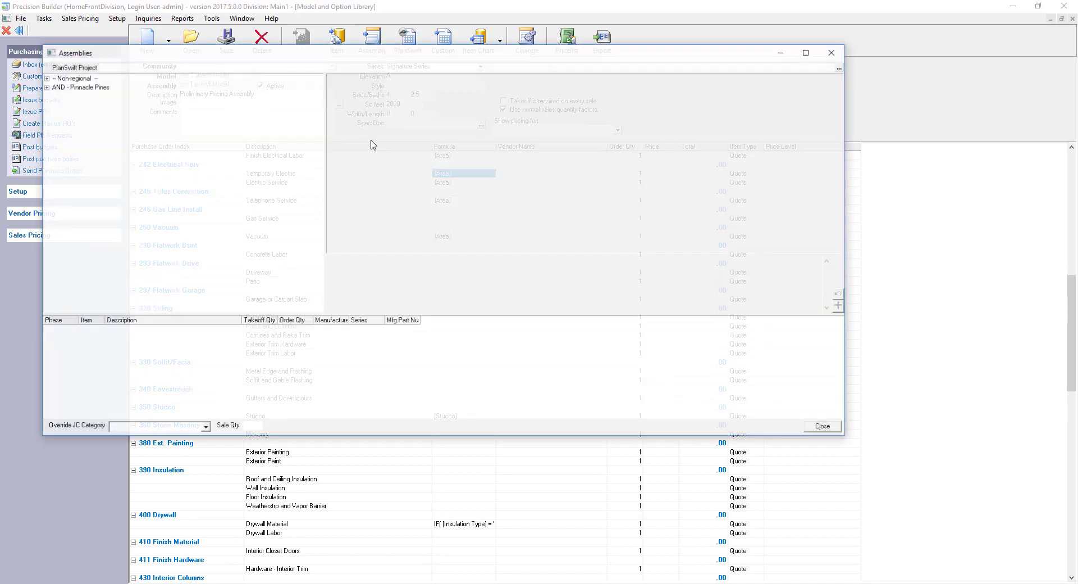
click(45, 77)
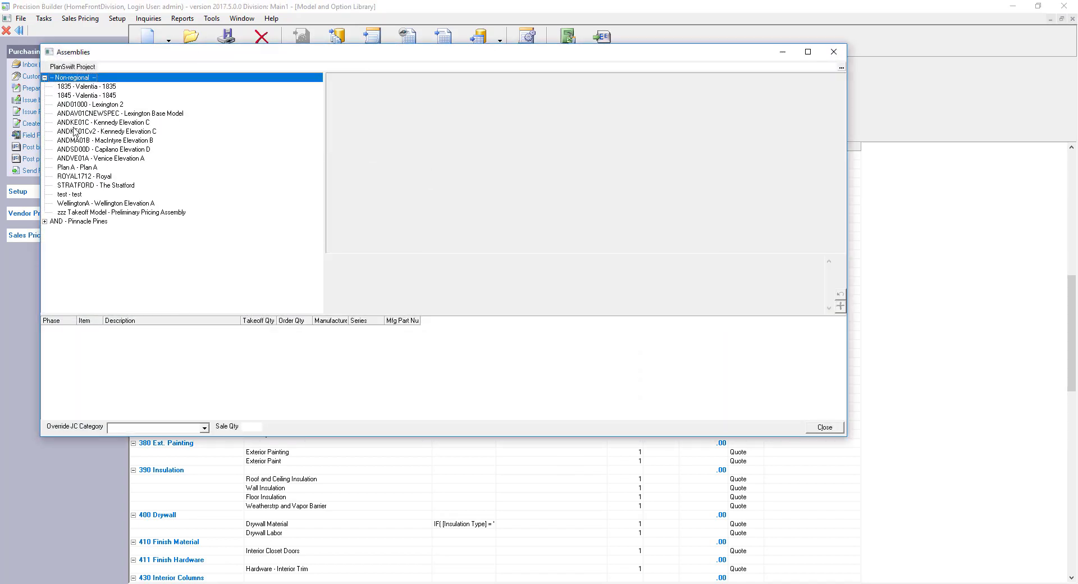
click(103, 213)
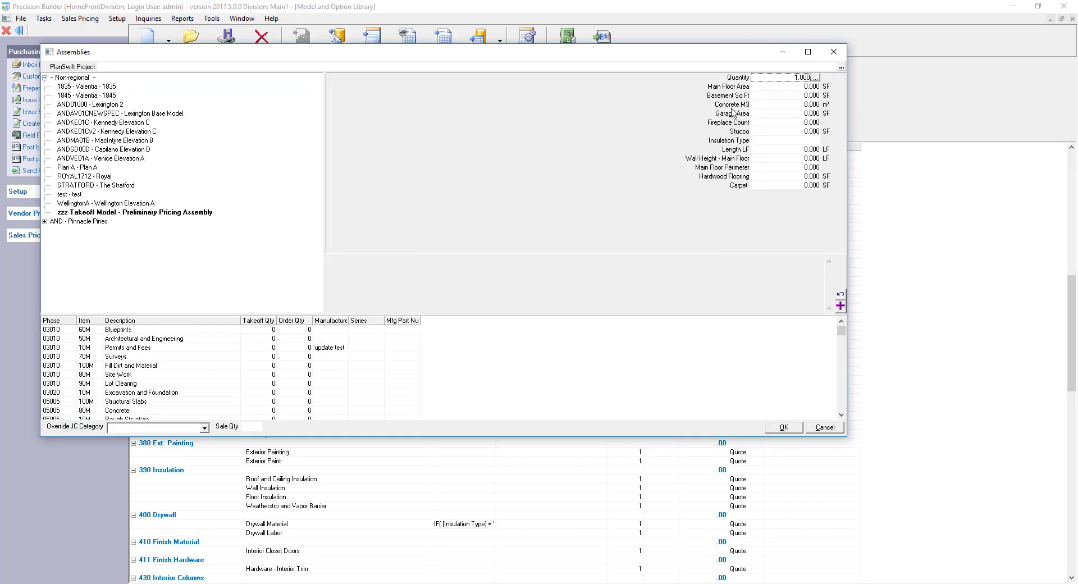
click(789, 86)
click(785, 96)
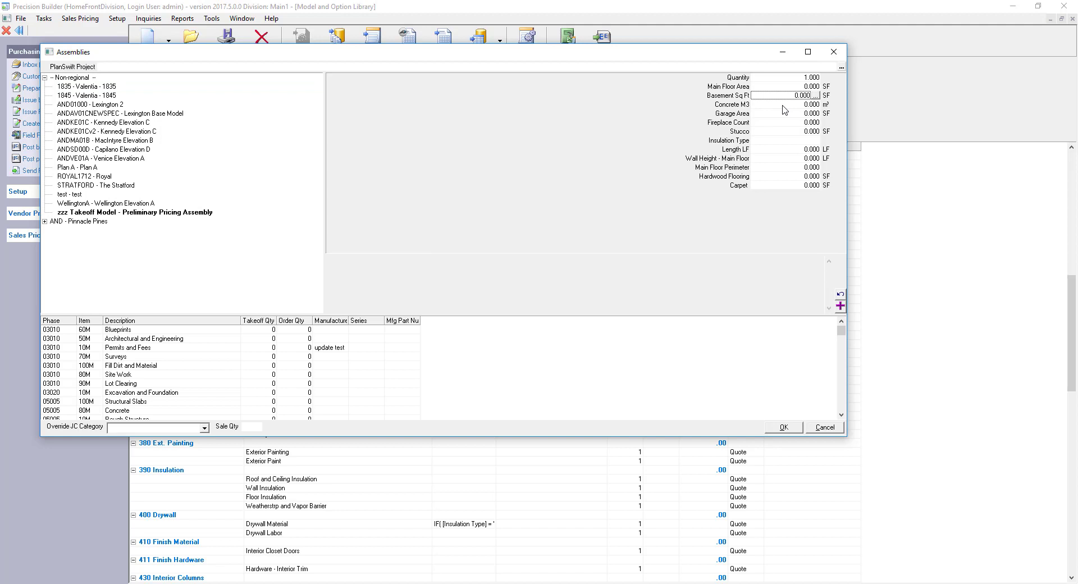
click(783, 106)
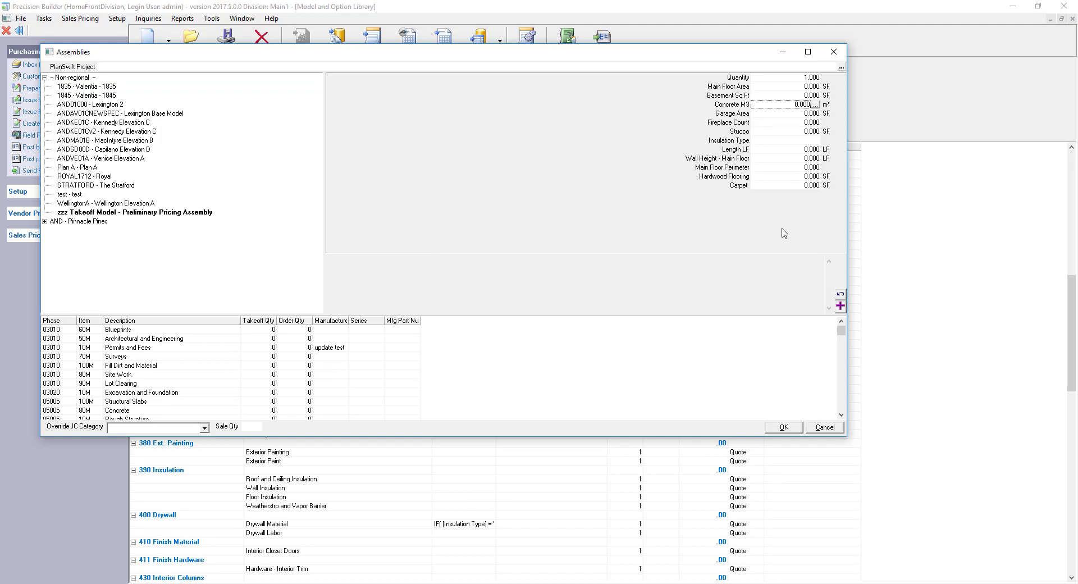
click(788, 87)
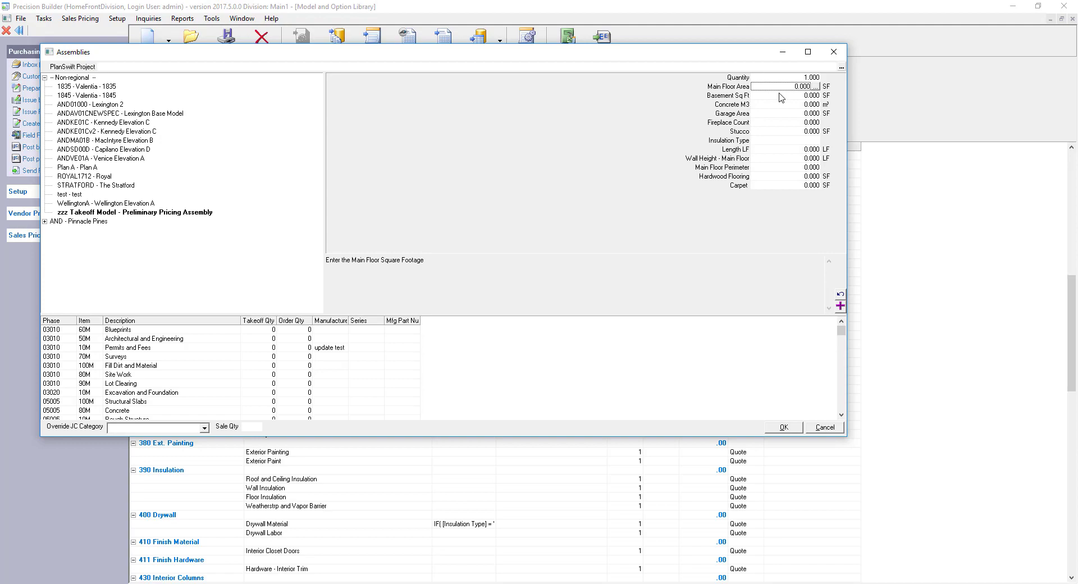
- Attach the PlanSwift job 1830A to the assembly as its project to import the takeoff quantities
click(501, 583)
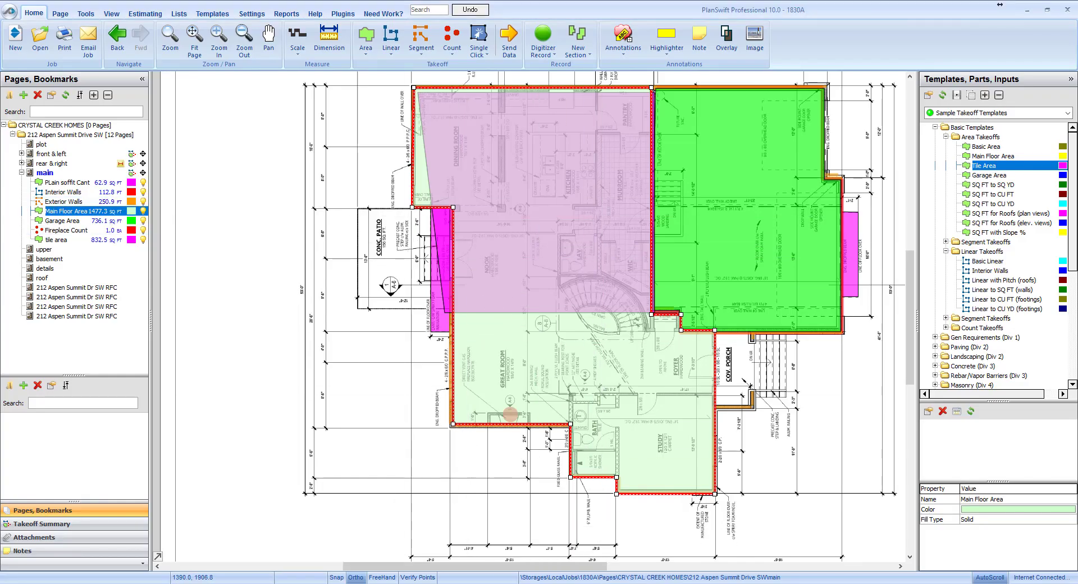
click(1027, 10)
click(841, 68)
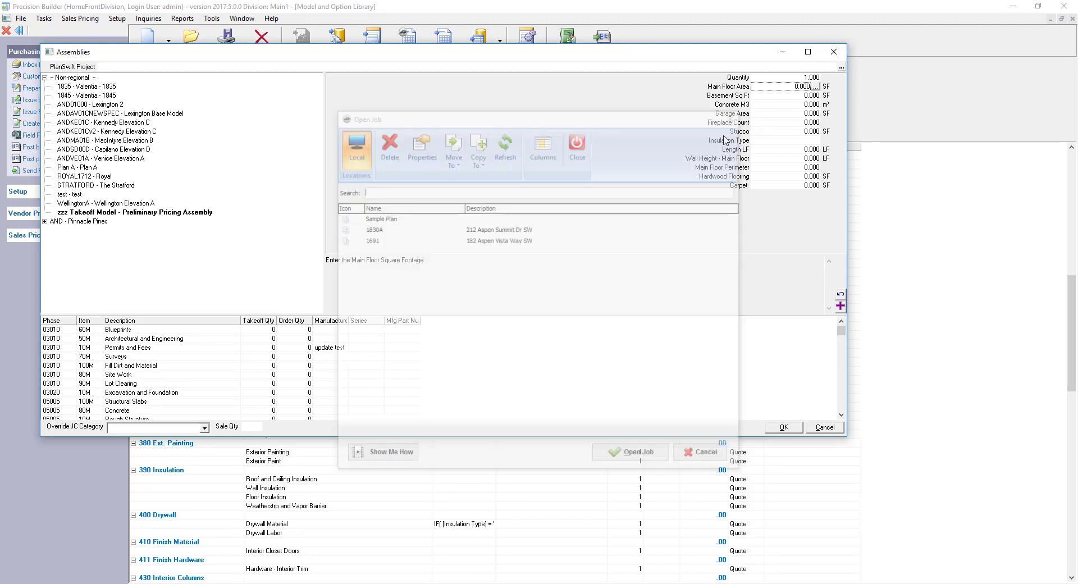
click(378, 238)
click(380, 229)
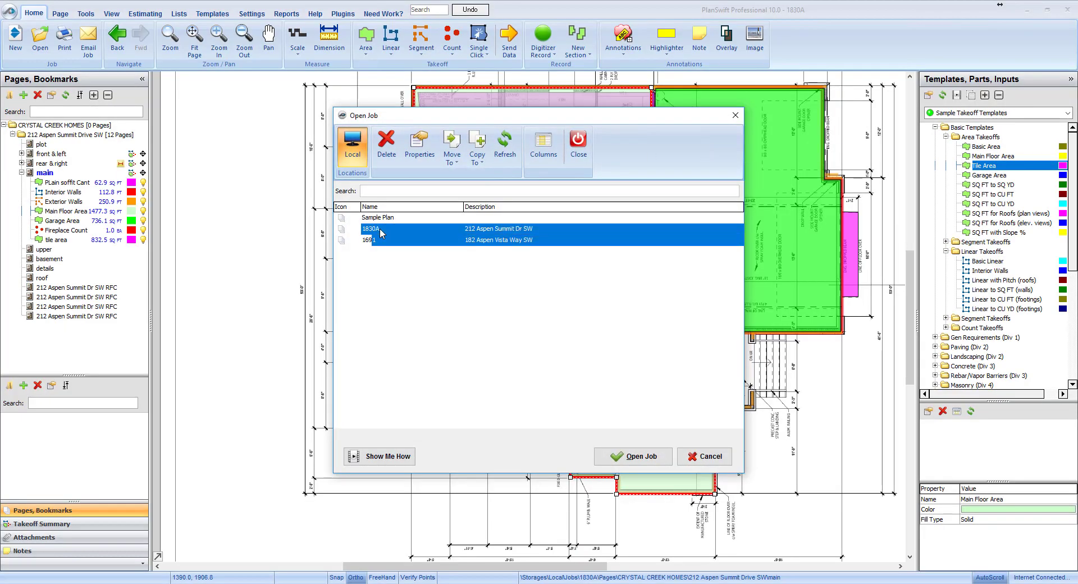
click(646, 457)
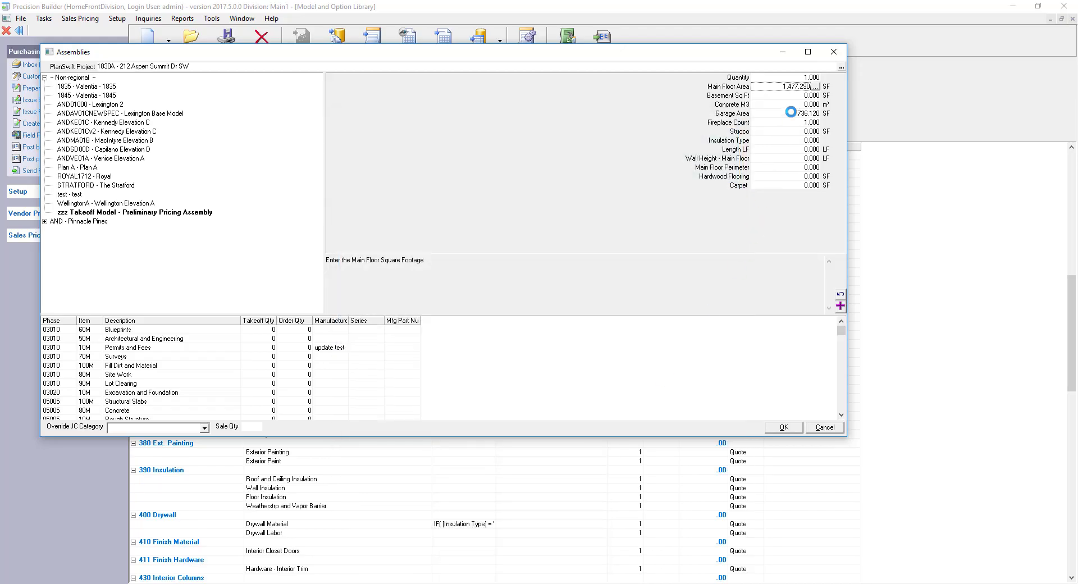
- Review the imported Garage Area, Main Floor Perimeter and Main Floor Area quantities
click(790, 113)
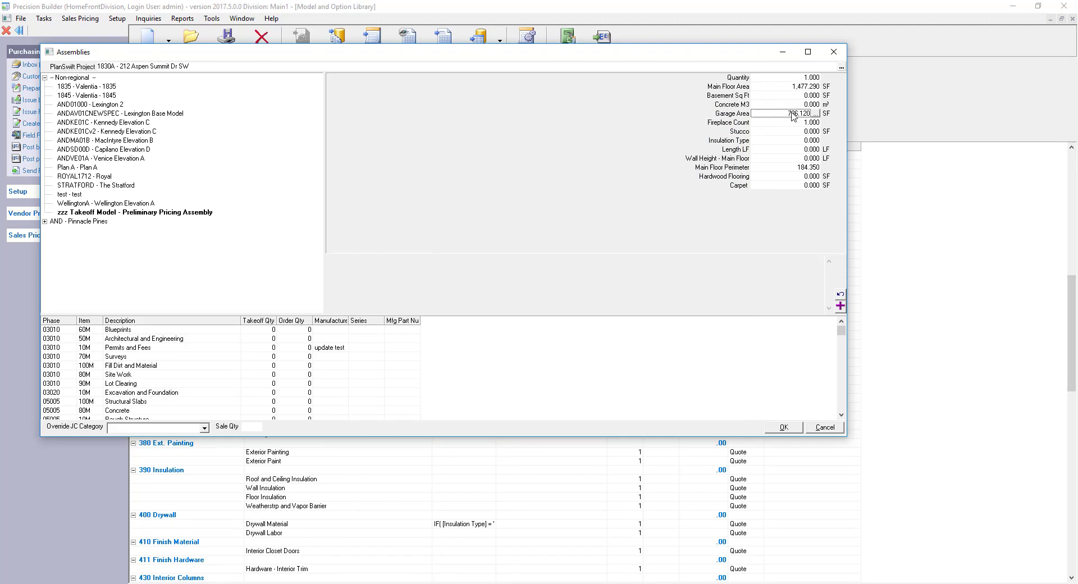
click(799, 167)
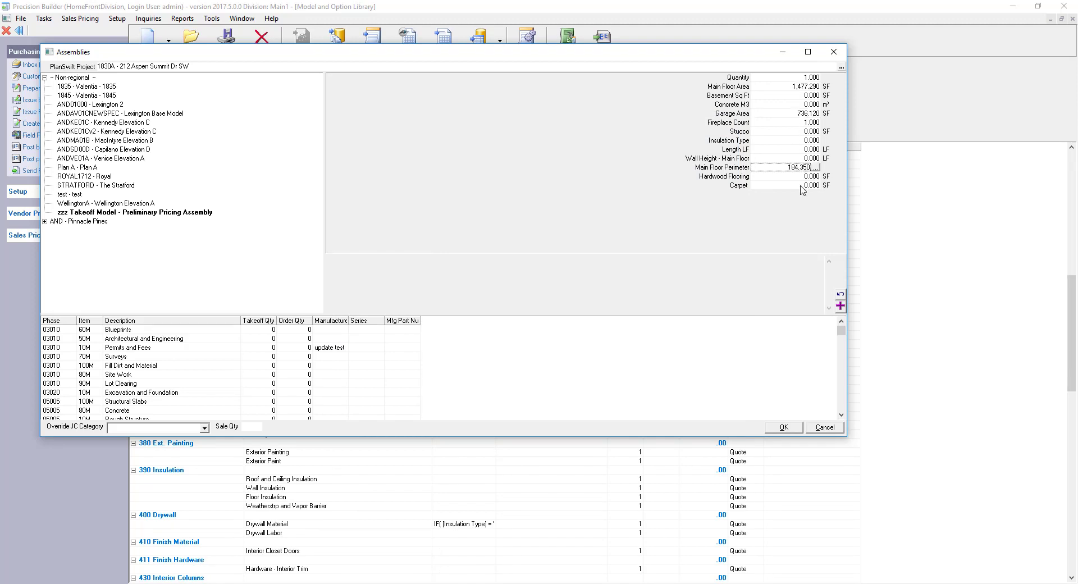
click(796, 88)
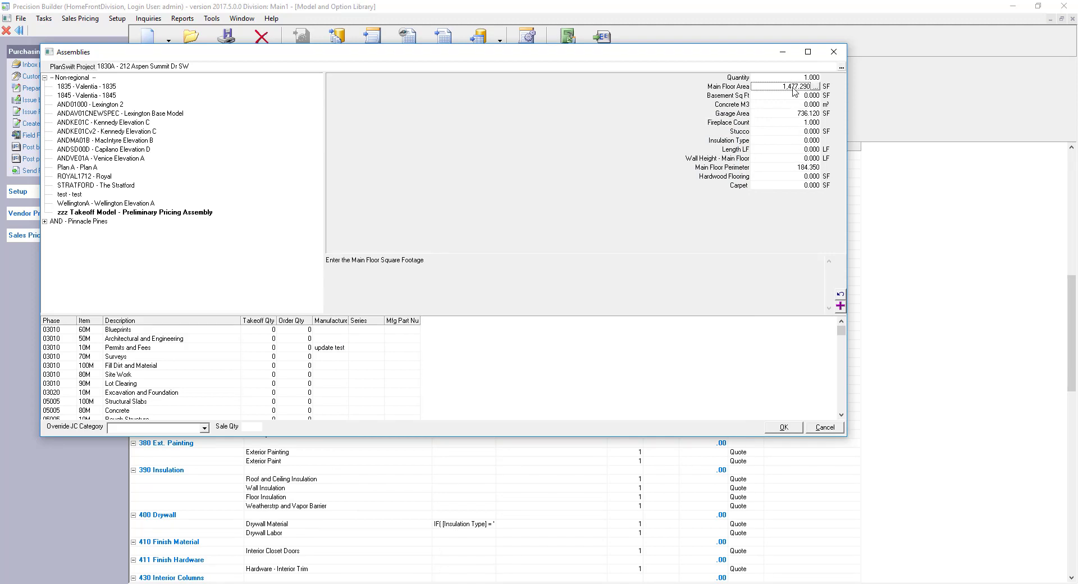
click(791, 169)
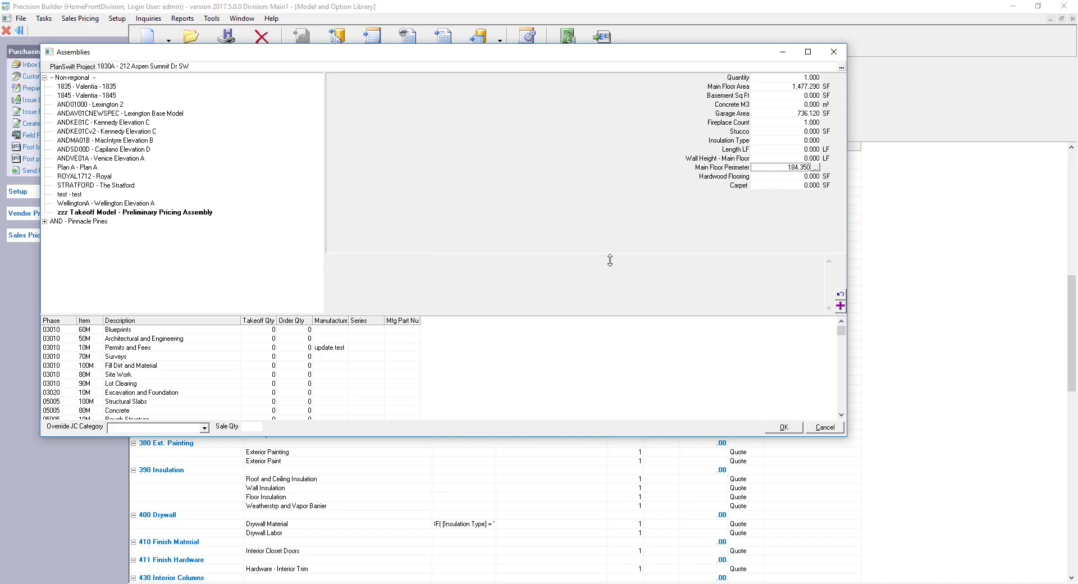
- Calculate the assembly's item quantities from the imported variables and review the takeoff quantities down the item list
click(840, 308)
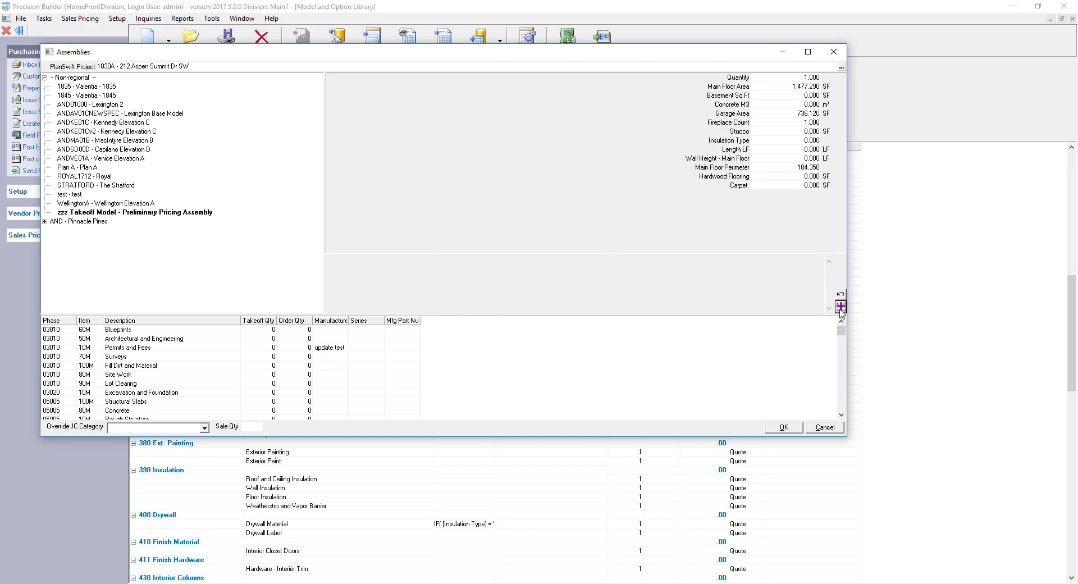
click(264, 348)
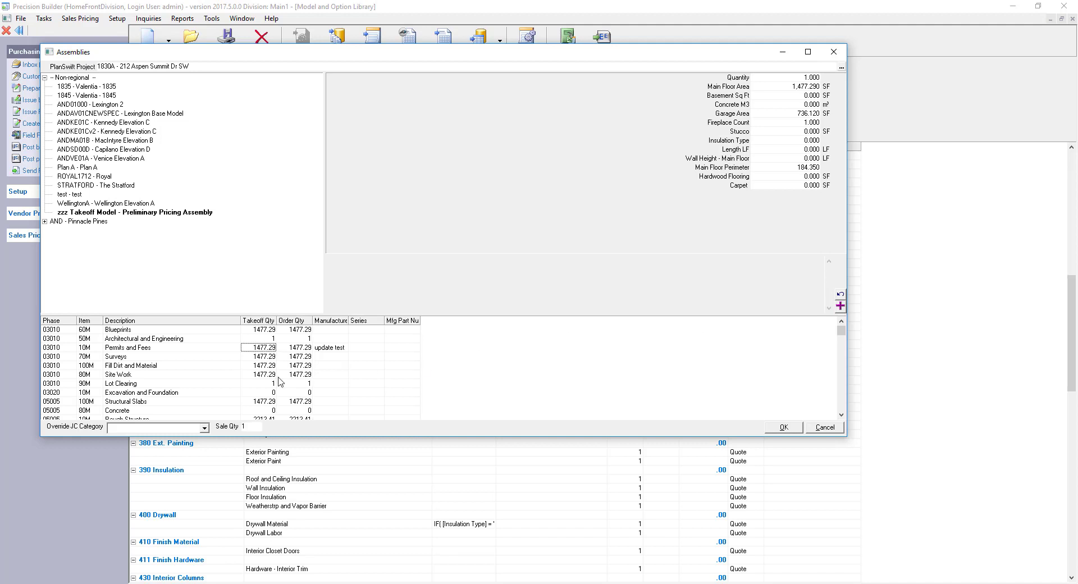
scroll(282, 383, down, 3)
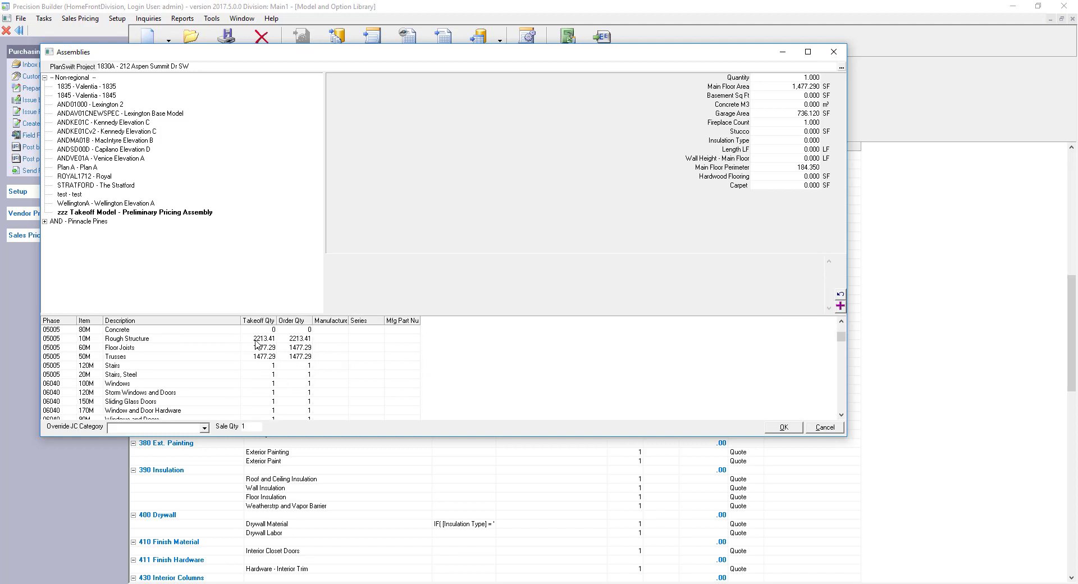
scroll(264, 365, down, 10)
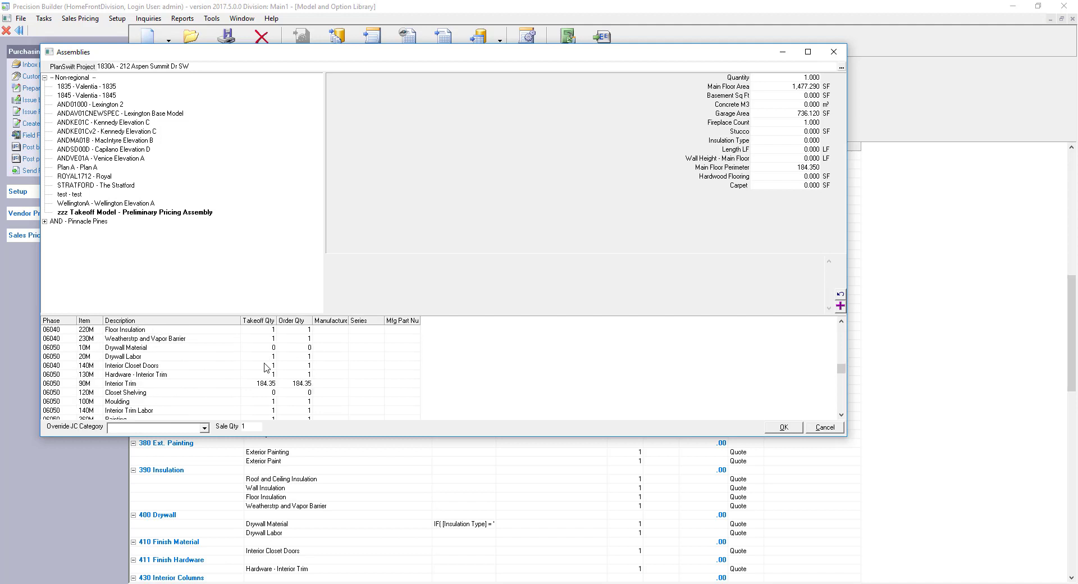
scroll(267, 367, down, 3)
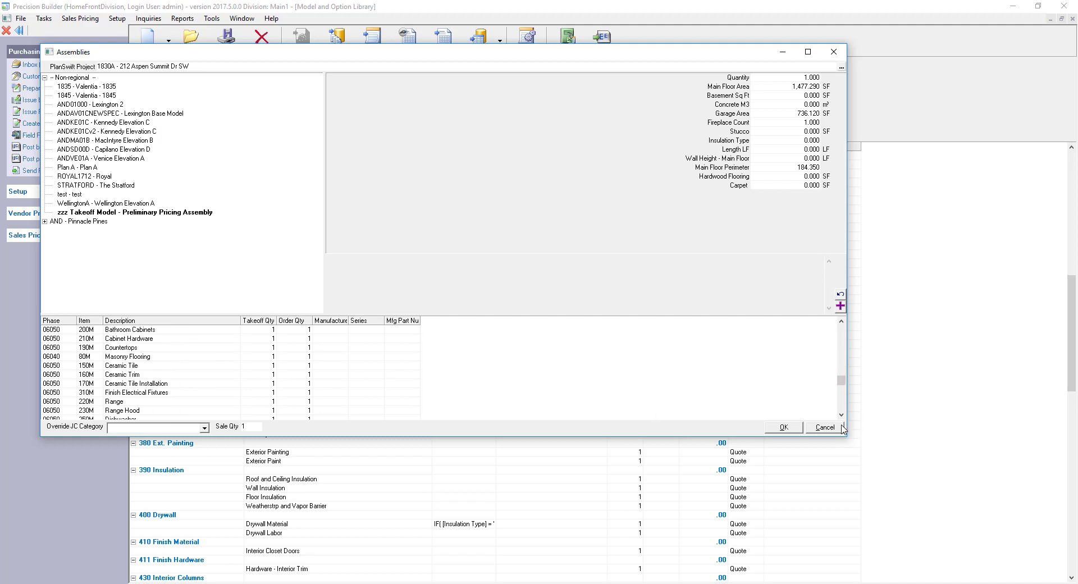